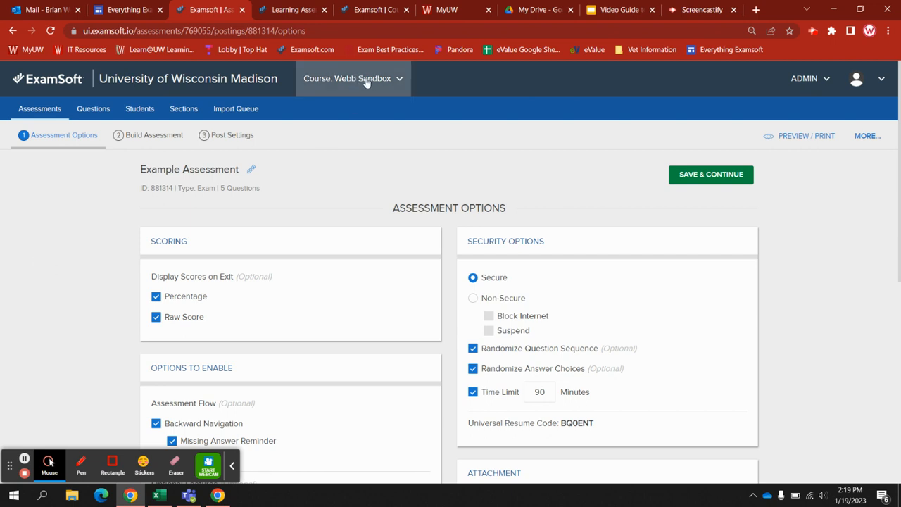
left_click(862, 138)
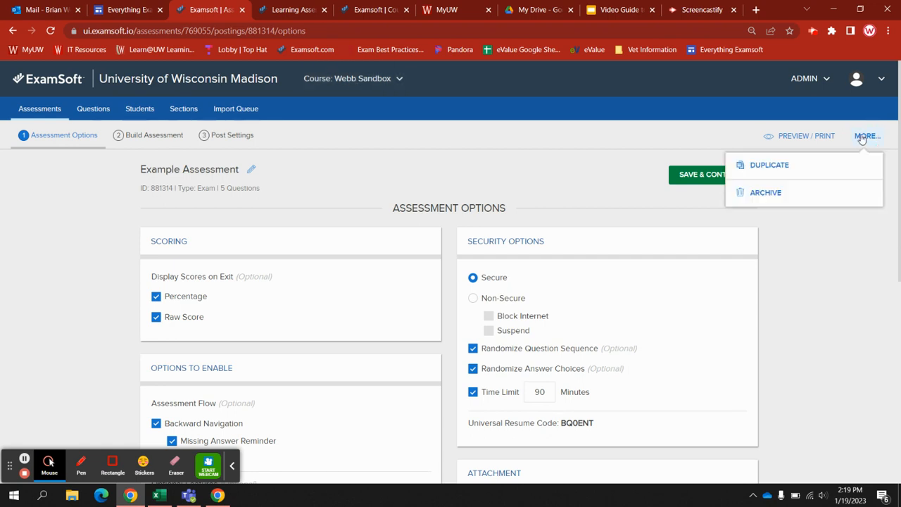
left_click(783, 166)
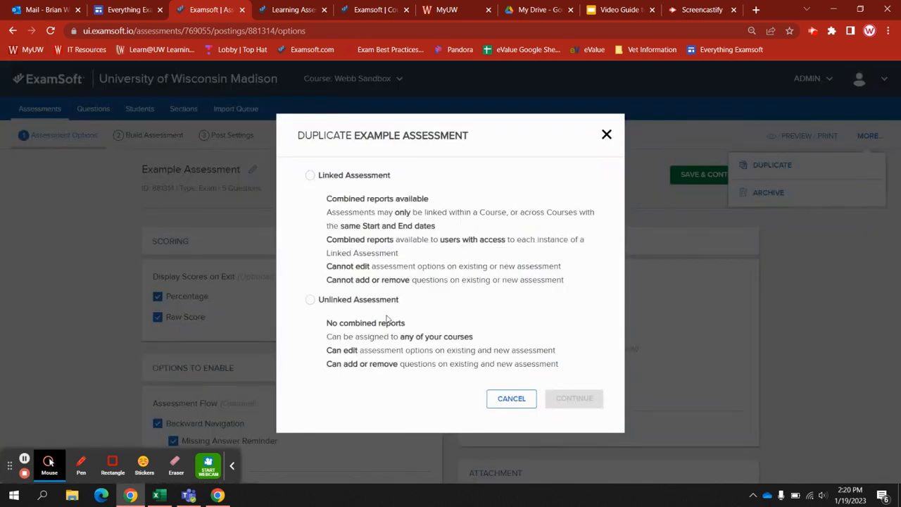
left_click(352, 301)
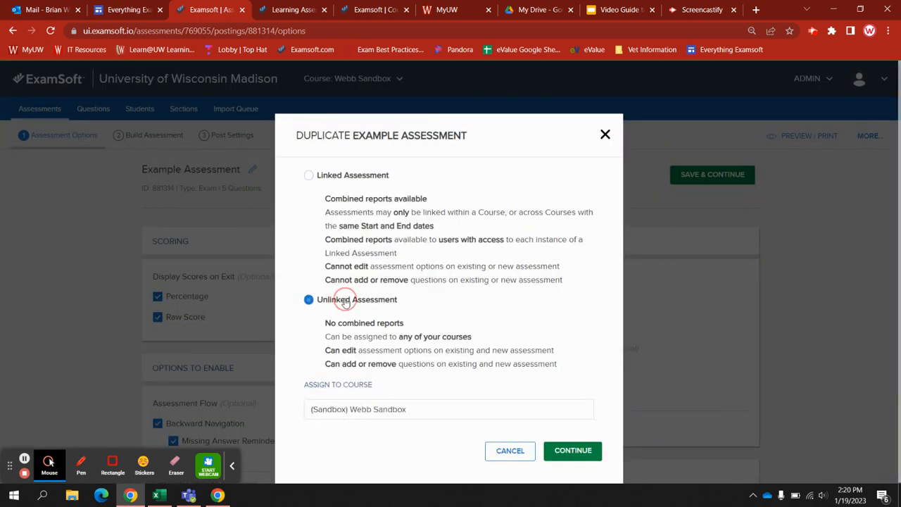
left_click(369, 410)
left_click_drag(424, 409, 303, 407)
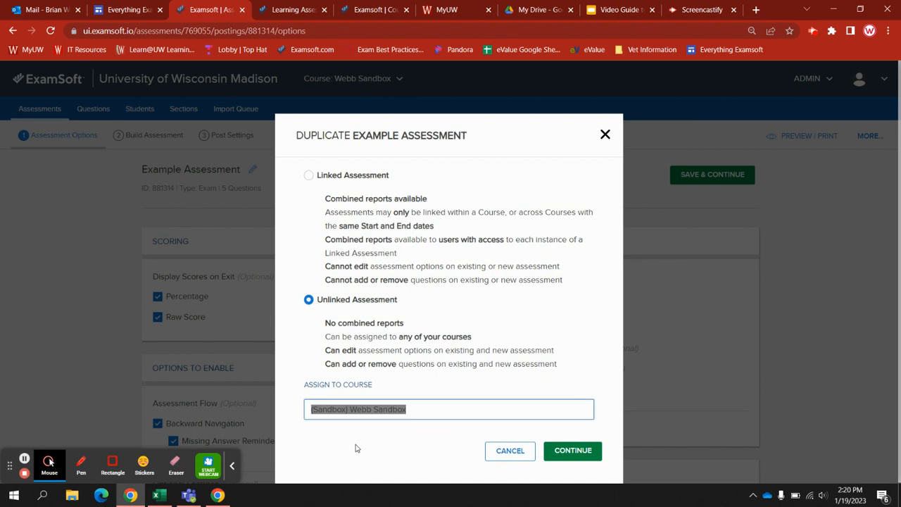
left_click(507, 459)
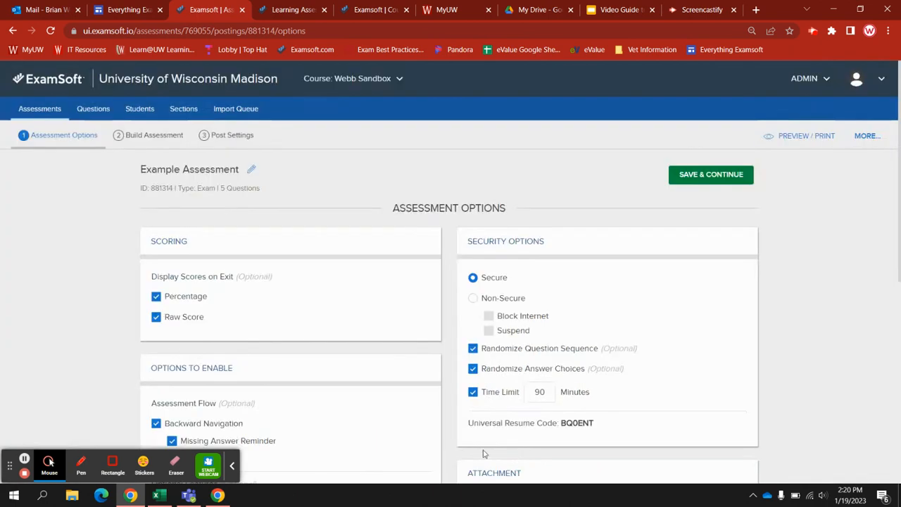
Review the assessment's question list, and its scoring, security, feature, attachment and pre-assessment notice options.
left_click(138, 135)
scroll(297, 213, "down", 2)
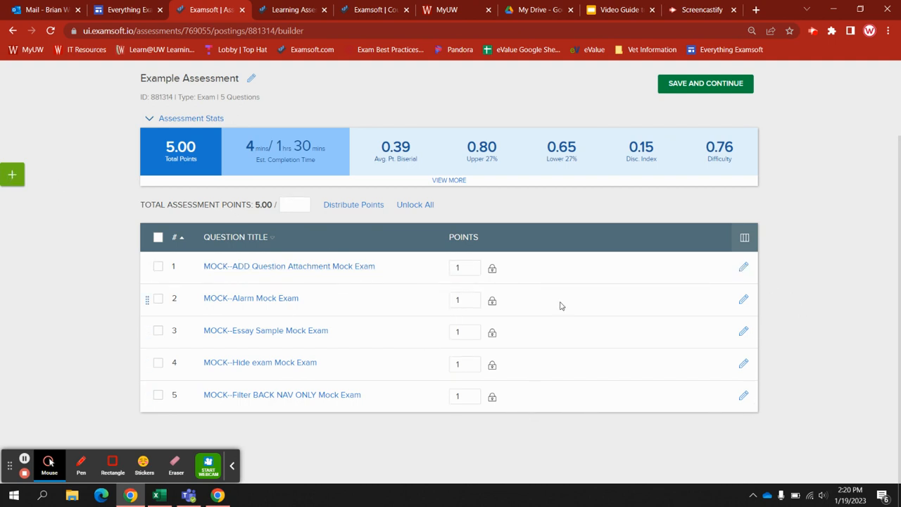
scroll(79, 301, "up", 2)
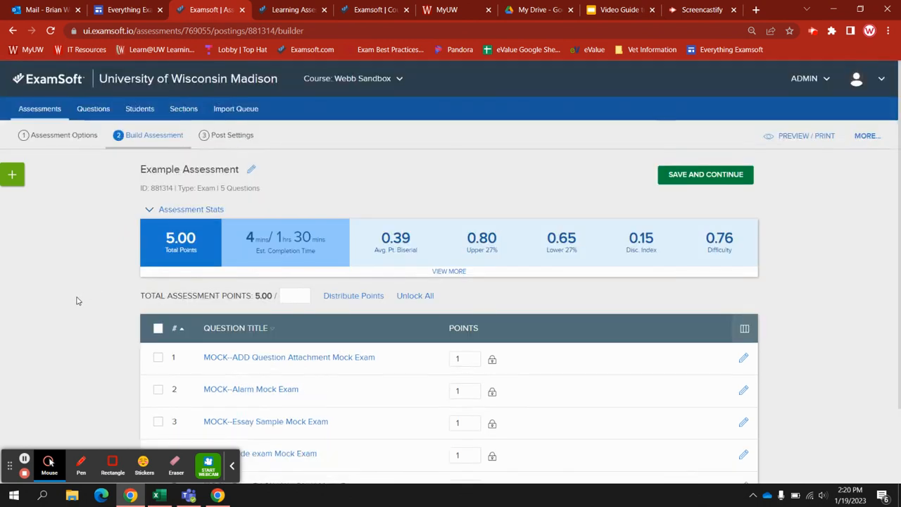
left_click(73, 136)
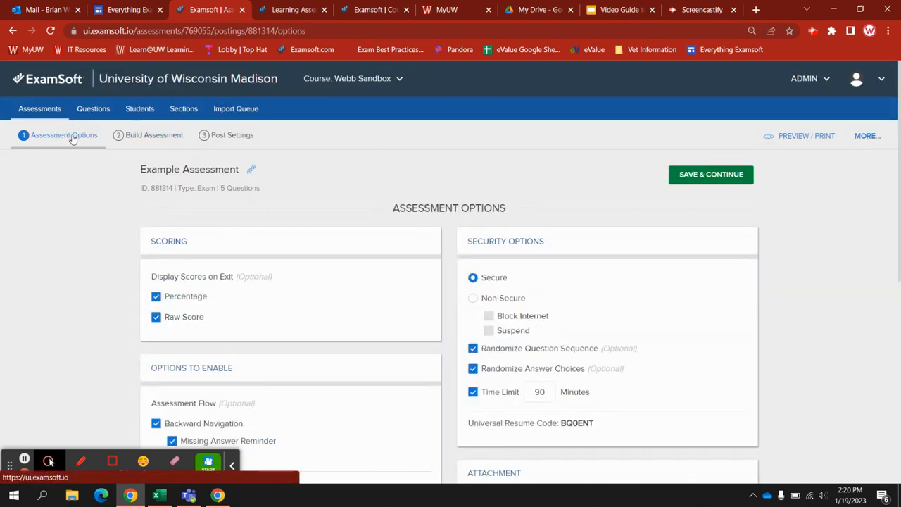
scroll(107, 296, "down", 1)
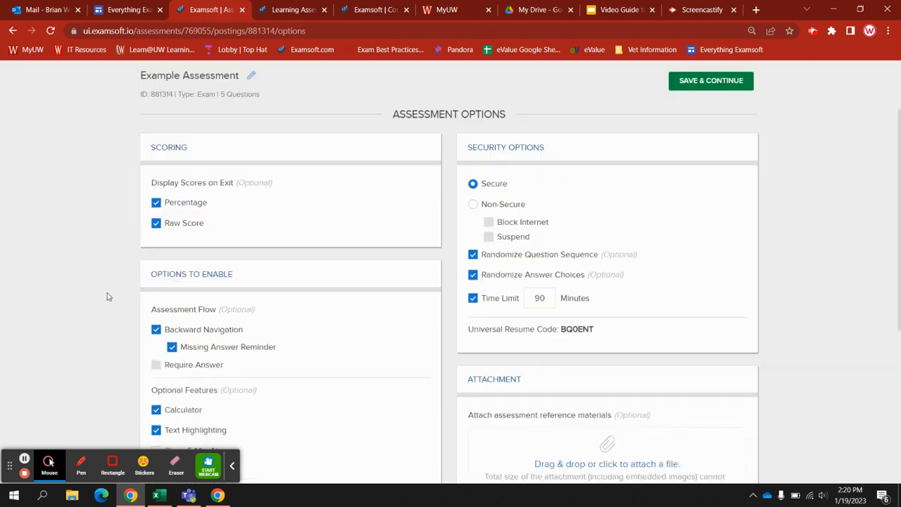
scroll(104, 282, "down", 1)
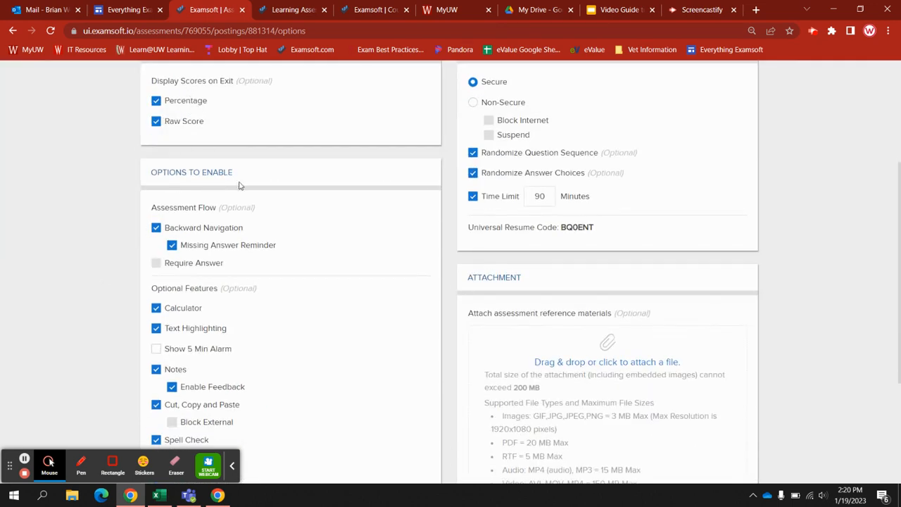
scroll(243, 183, "down", 1)
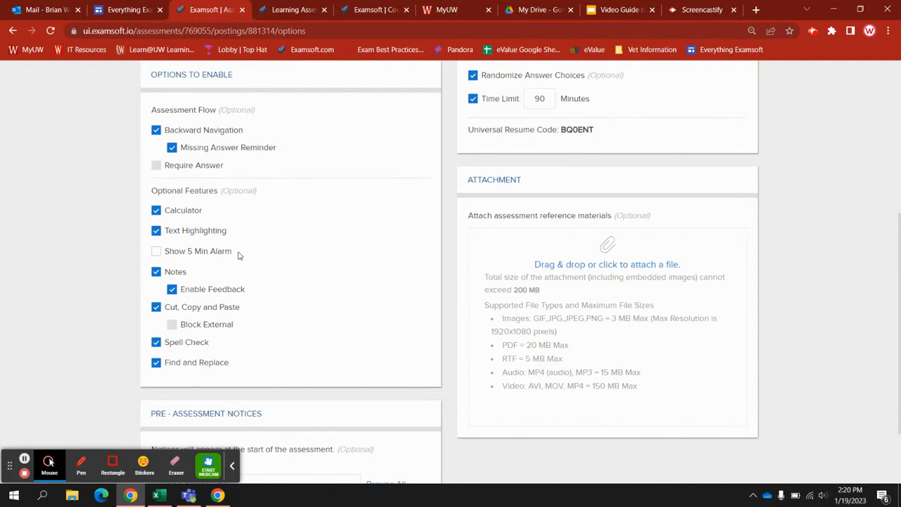
scroll(232, 343, "down", 1)
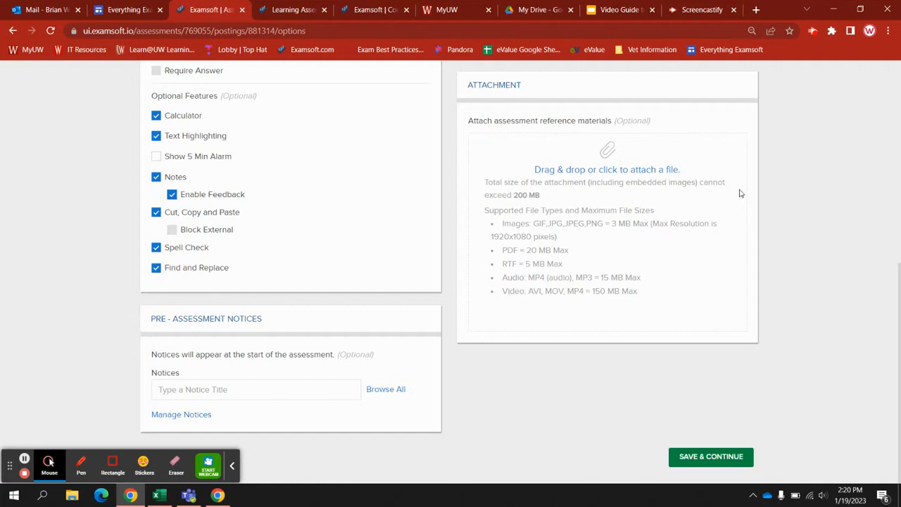
scroll(789, 232, "up", 5)
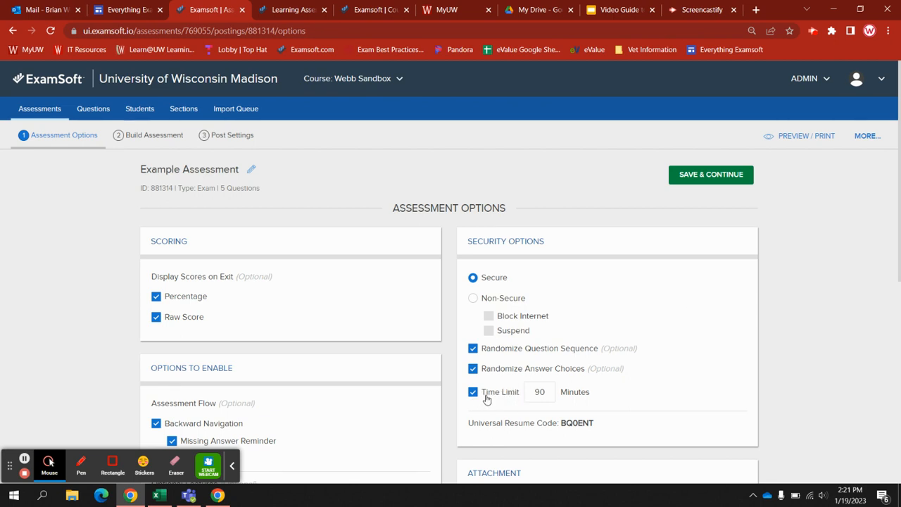
Try the Non-Secure security option for the assessment and restore the Secure option.
left_click(538, 392)
left_click(473, 298)
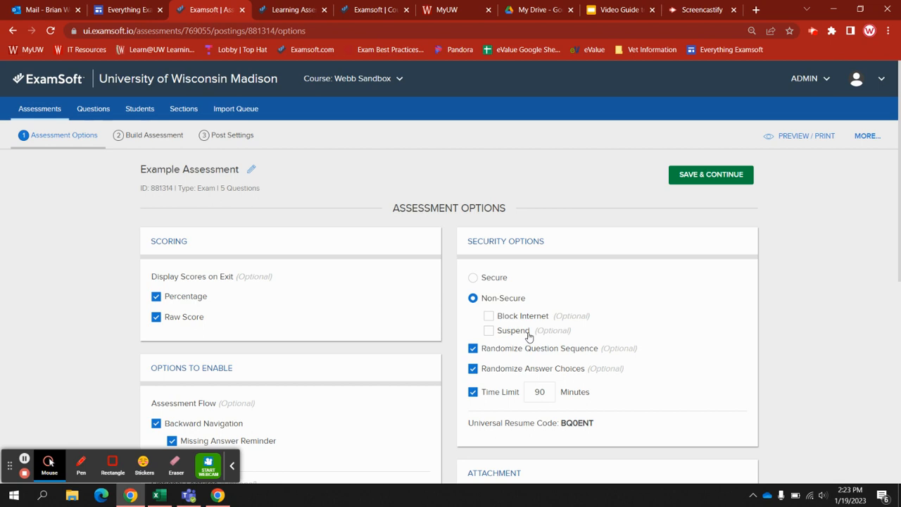
left_click(473, 281)
In the assessment's post settings, set both the Schedule Date and the Download Start to 01/23/2023 10:00 am.
left_click(233, 136)
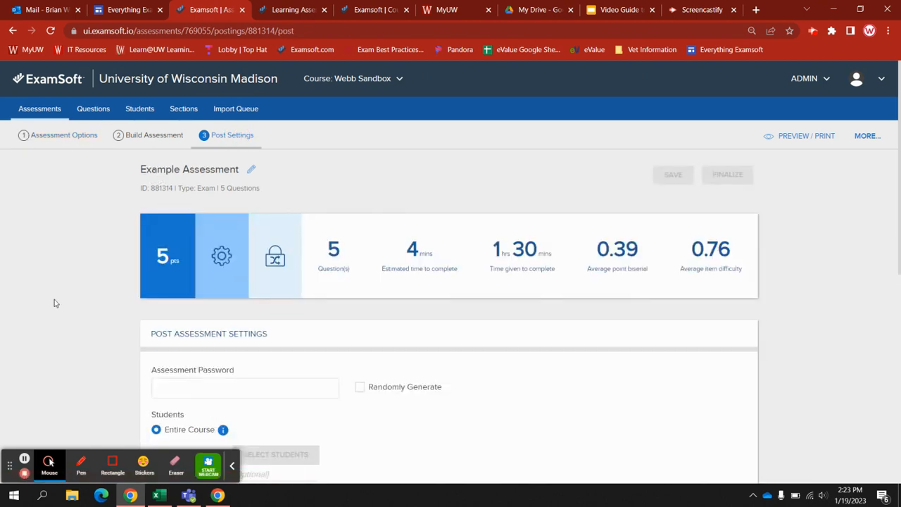
scroll(55, 303, "down", 3)
left_click(219, 190)
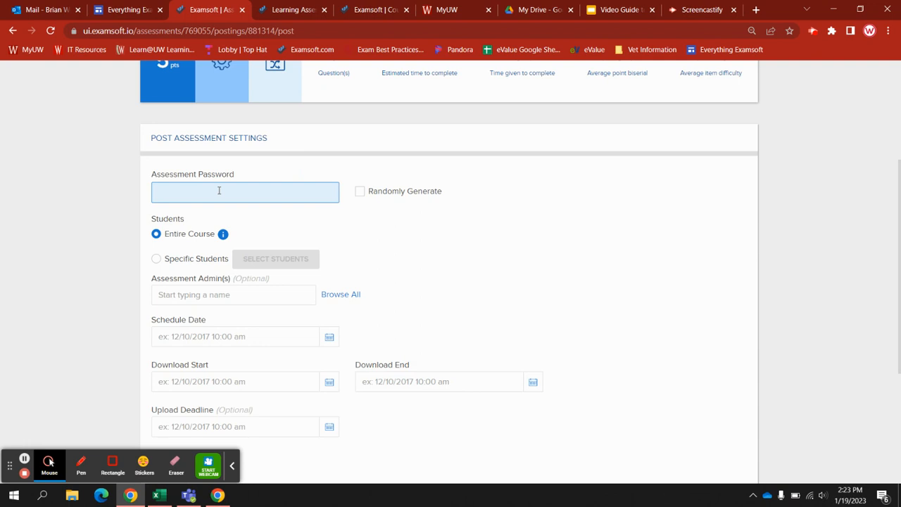
left_click(329, 337)
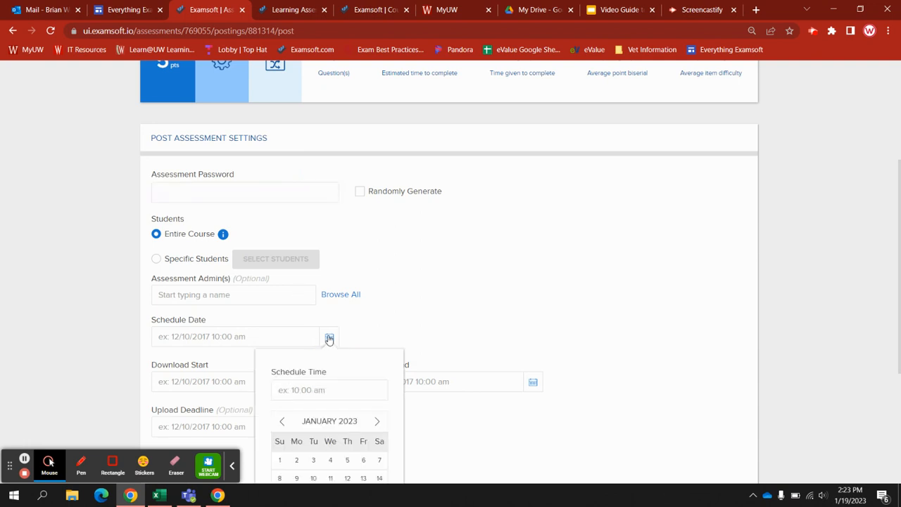
scroll(356, 340, "down", 1)
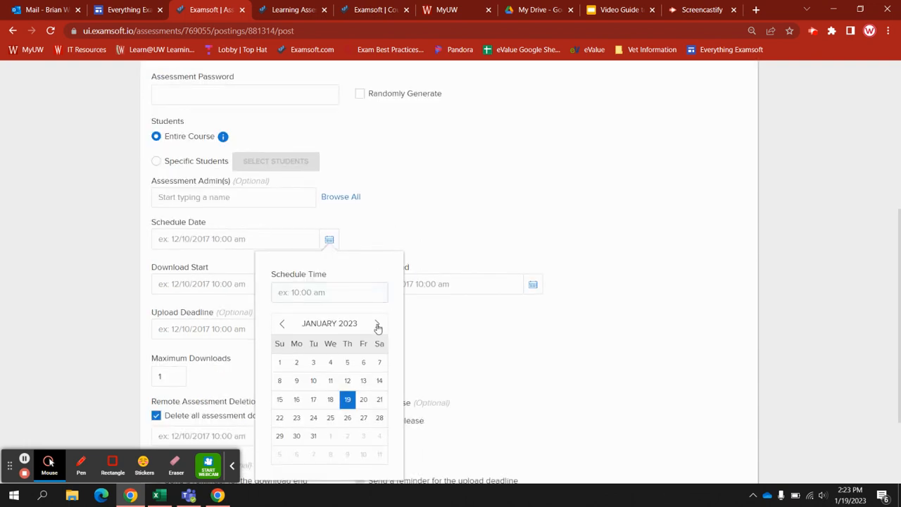
left_click(297, 421)
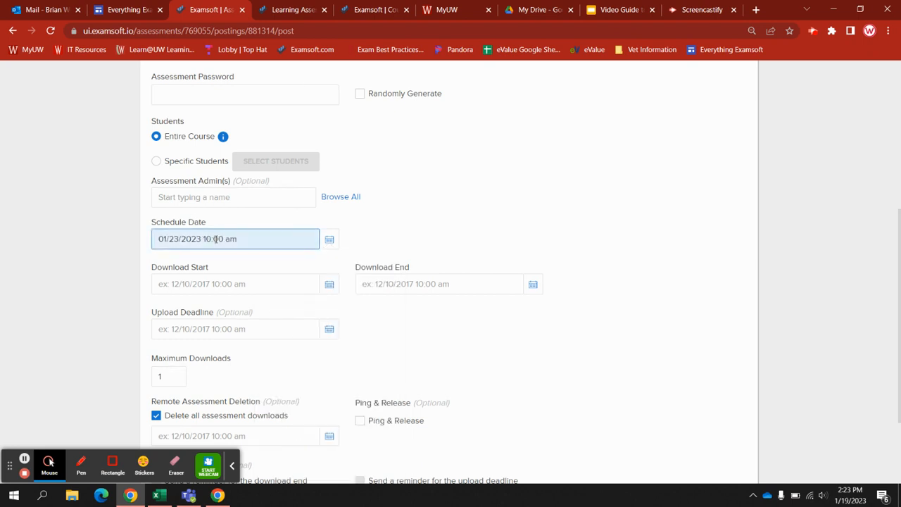
left_click(329, 285)
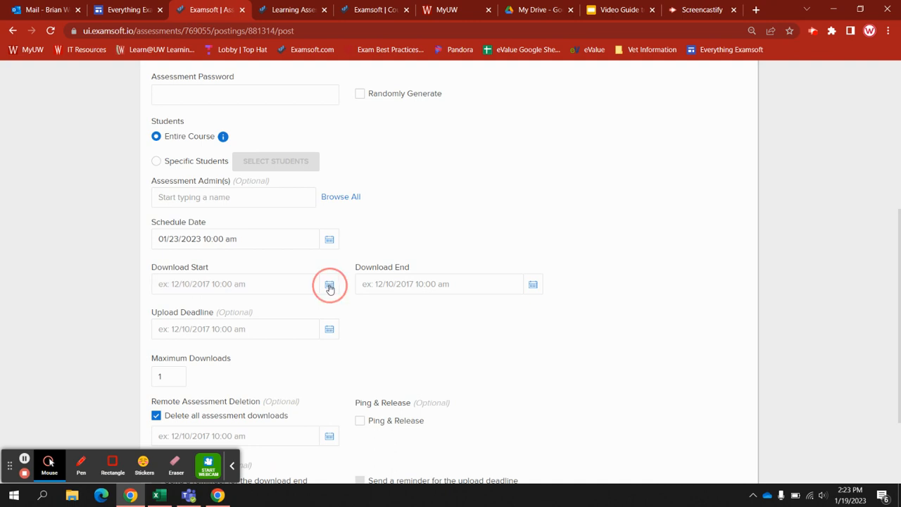
left_click(297, 461)
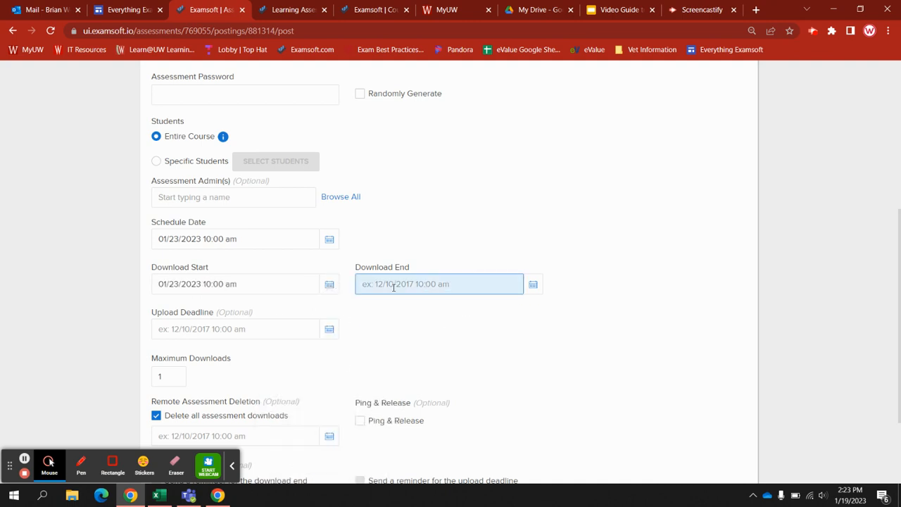
Set the assessment's Download End to 01/20/2023 10:00 am.
left_click(533, 285)
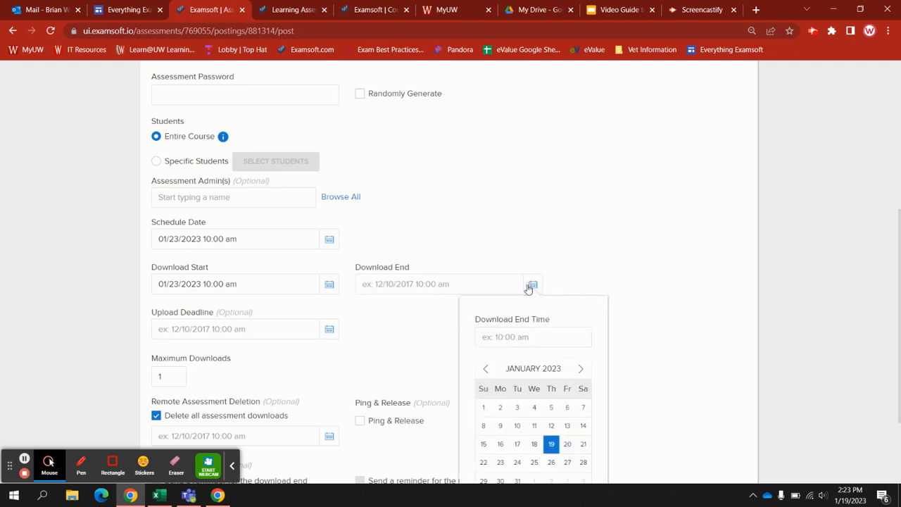
left_click(566, 444)
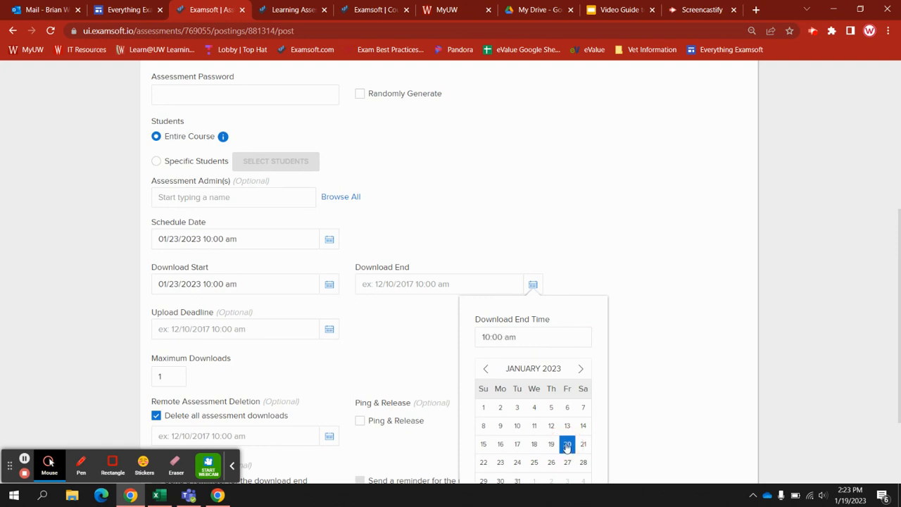
left_click(426, 284)
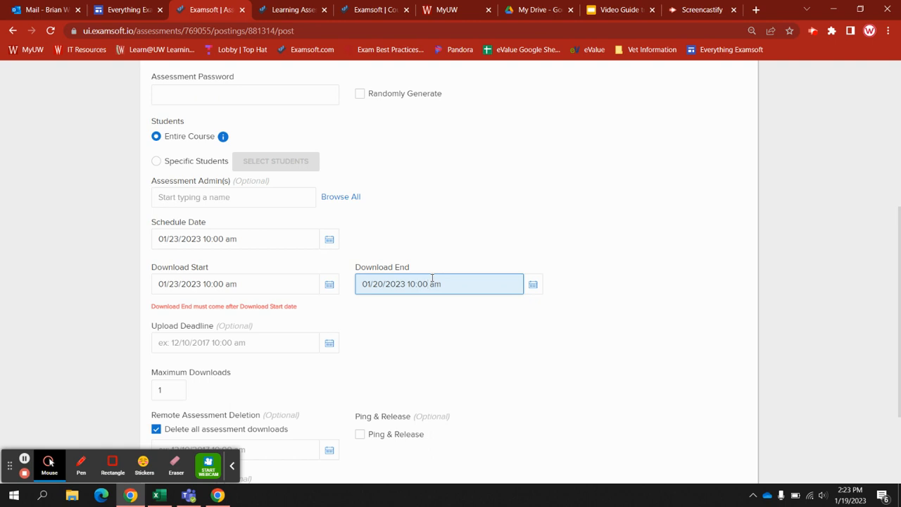
Correct the Download End date to 01/27/2023, keeping the time at 10:00 am.
left_click(533, 285)
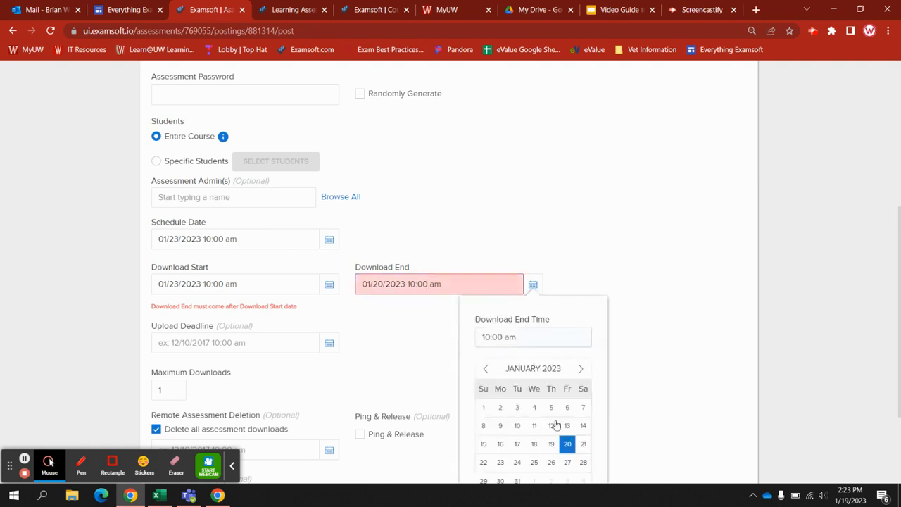
left_click(568, 462)
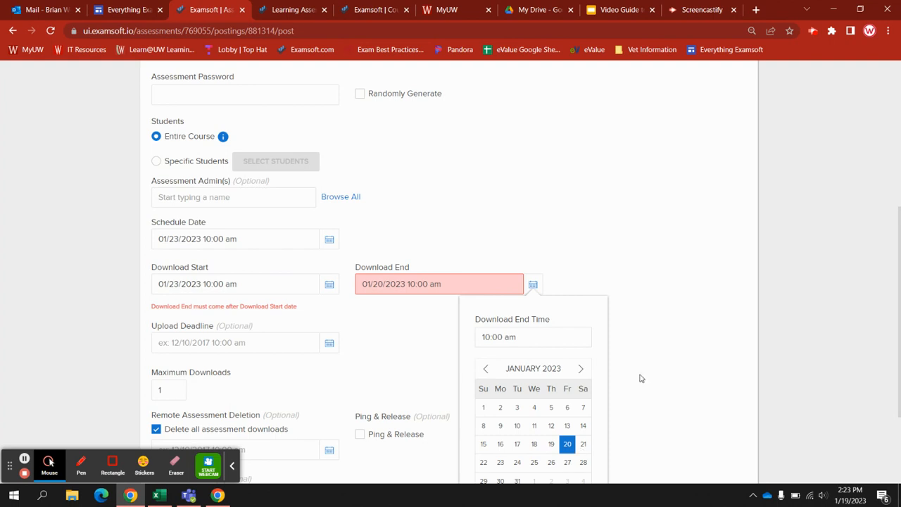
left_click(623, 240)
left_click(485, 293)
left_click(413, 288)
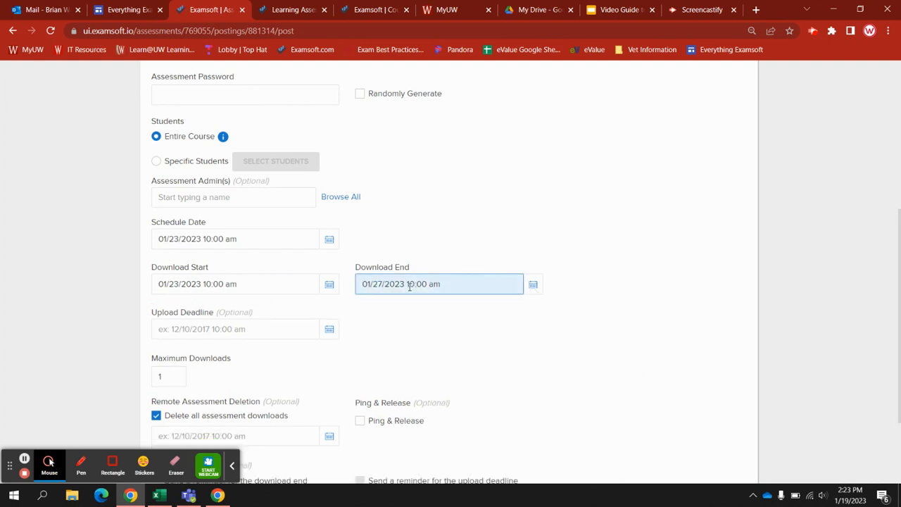
left_click(199, 292)
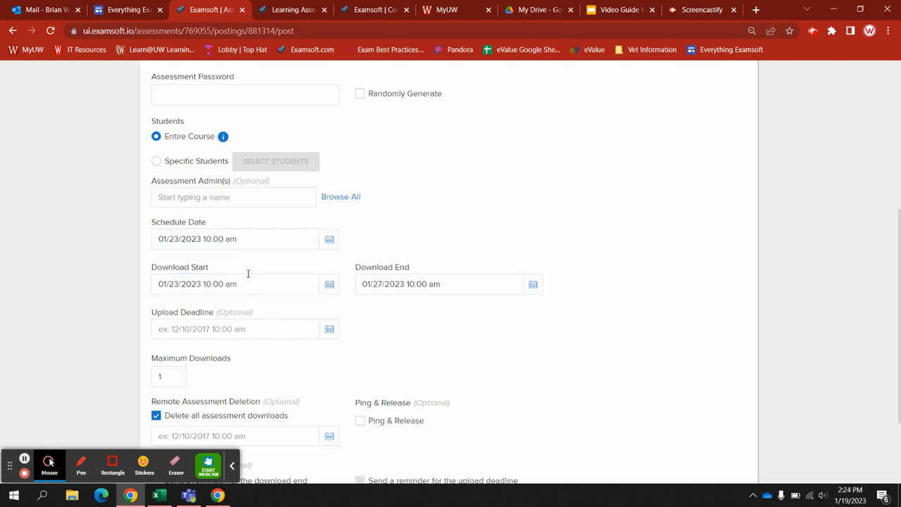
Change the Download End time on 01/27/2023 to 8:30 am.
left_click(407, 284)
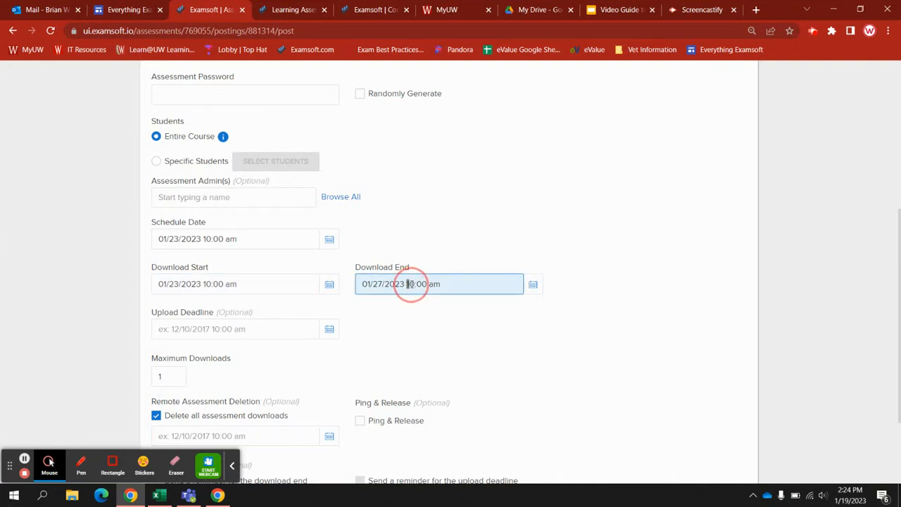
double_click(411, 284)
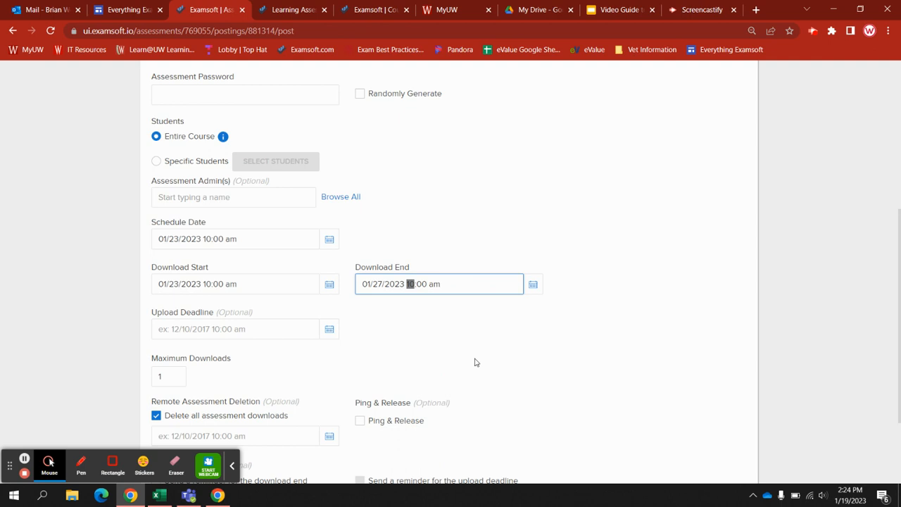
type("8:3")
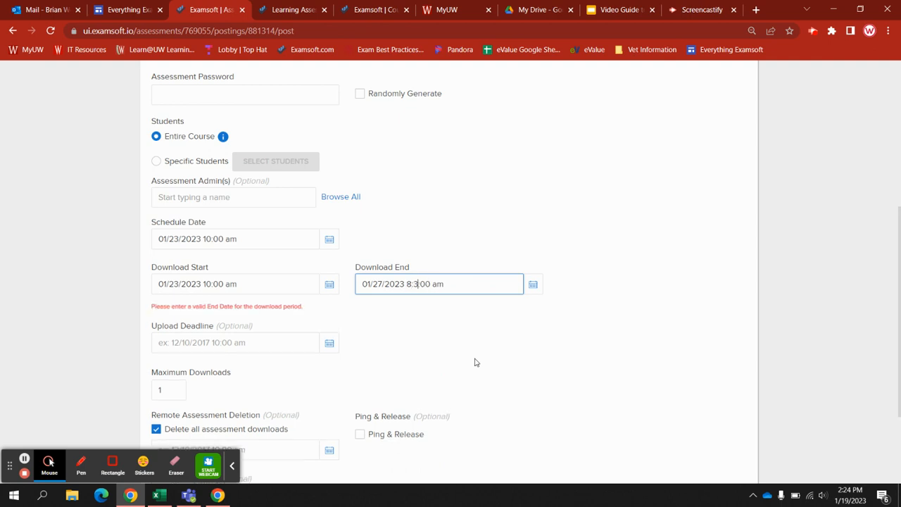
key("BackSpace")
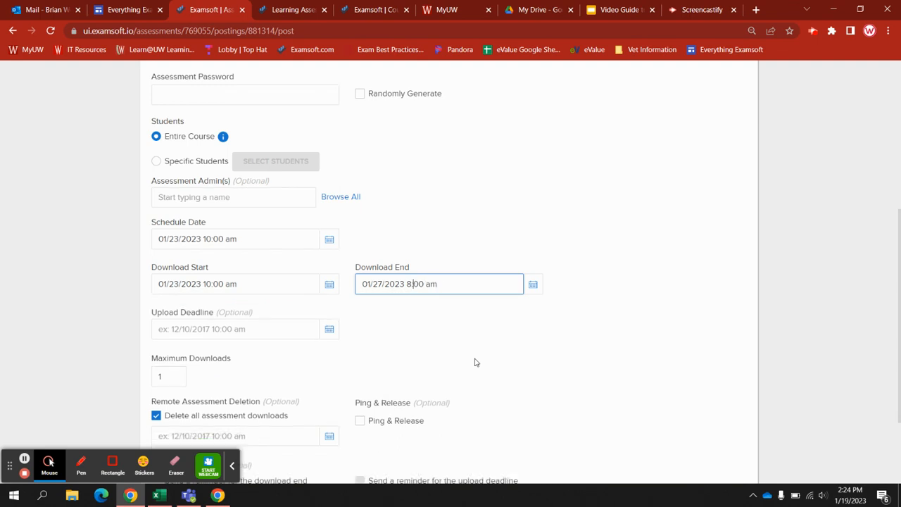
key("Delete")
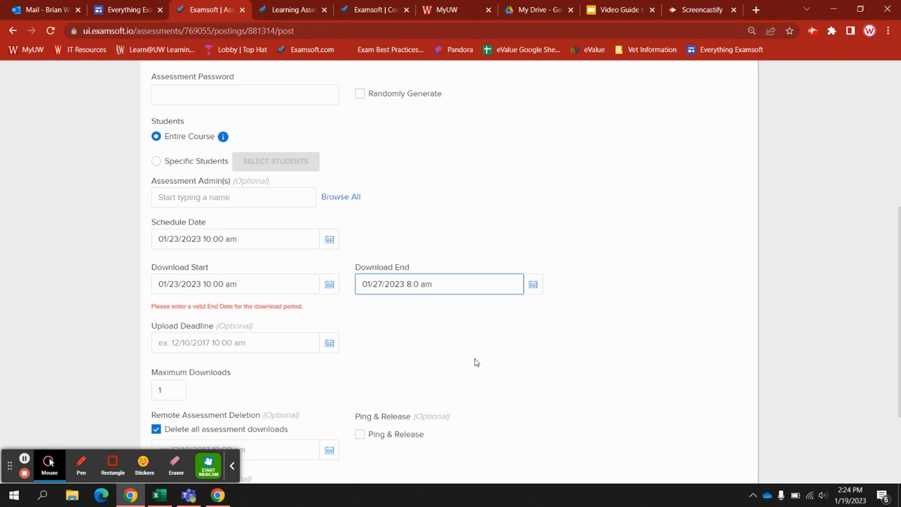
type("3")
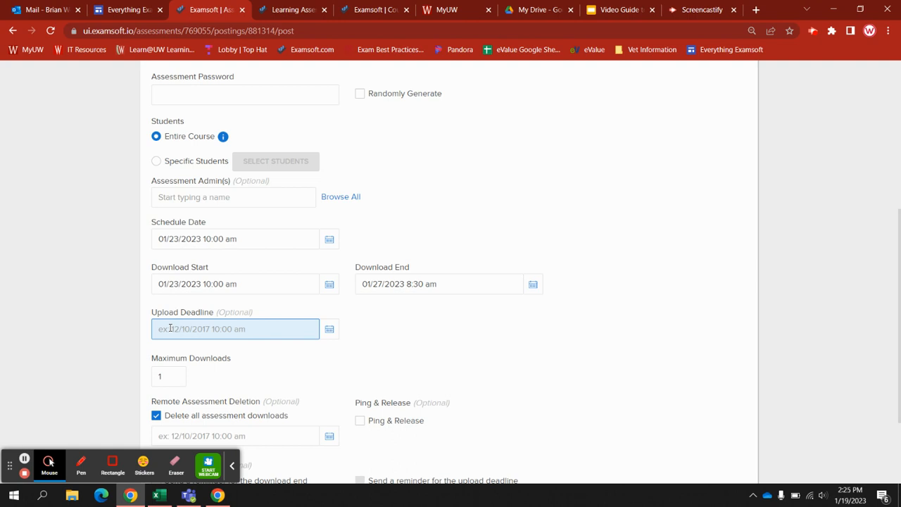
left_click(487, 284)
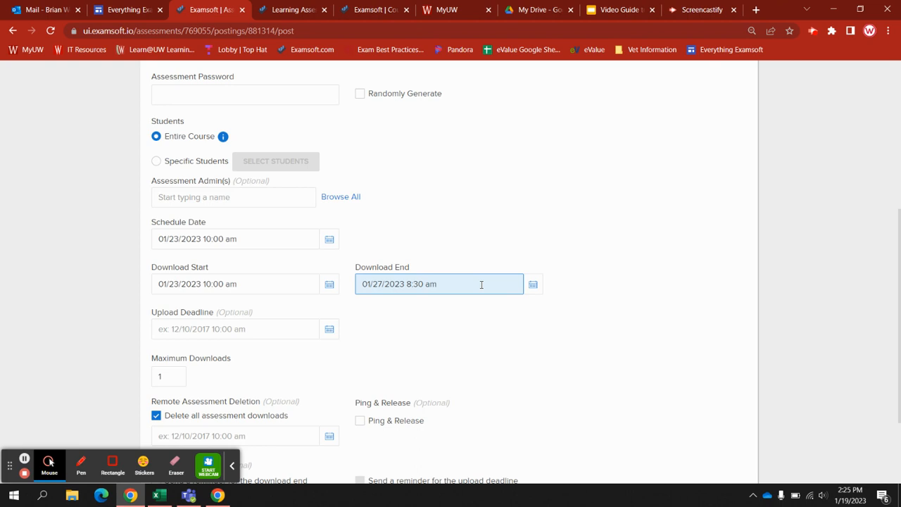
left_click(357, 329)
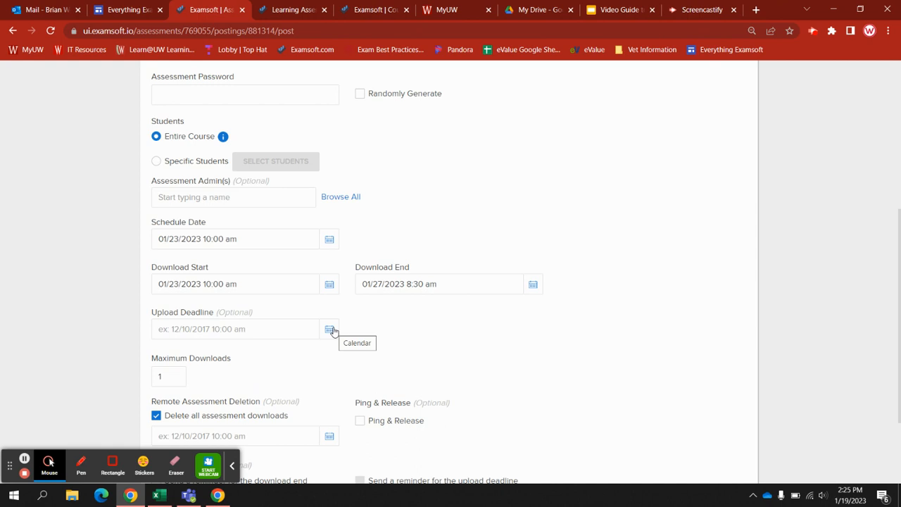
left_click(452, 283)
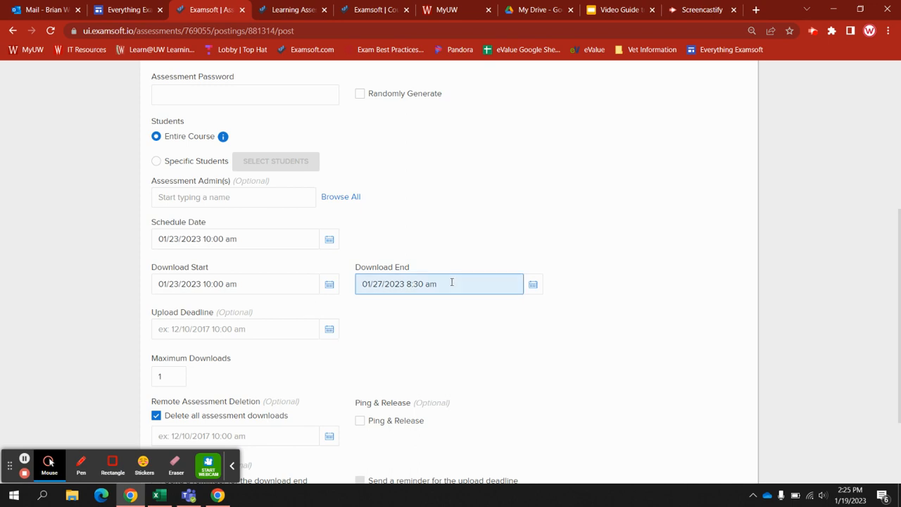
left_click(547, 335)
Set the Remote Assessment Deletion date for all assessment downloads to 01/28/2023 10:00 am.
scroll(547, 336, "down", 3)
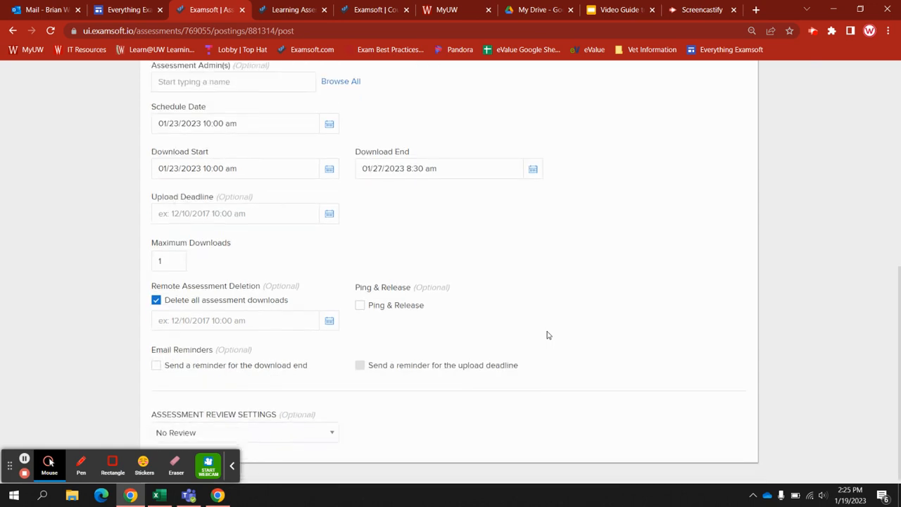
left_click(159, 258)
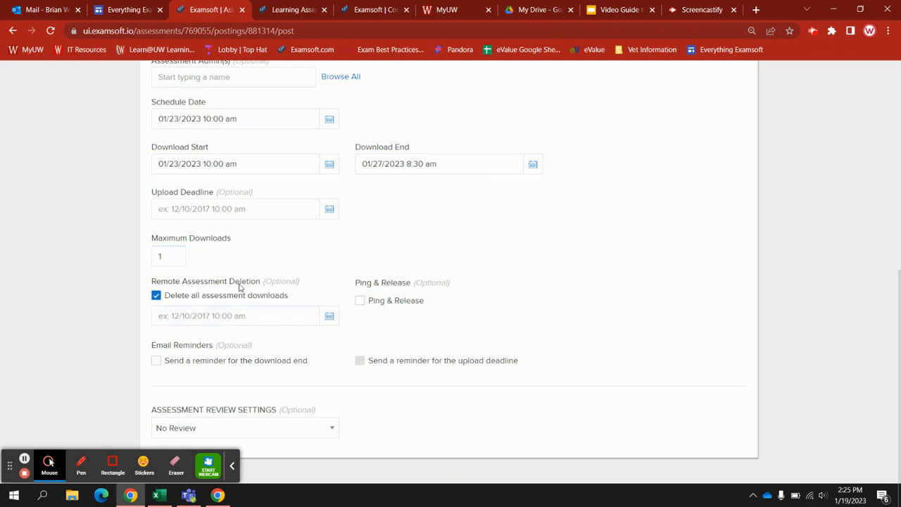
left_click(329, 318)
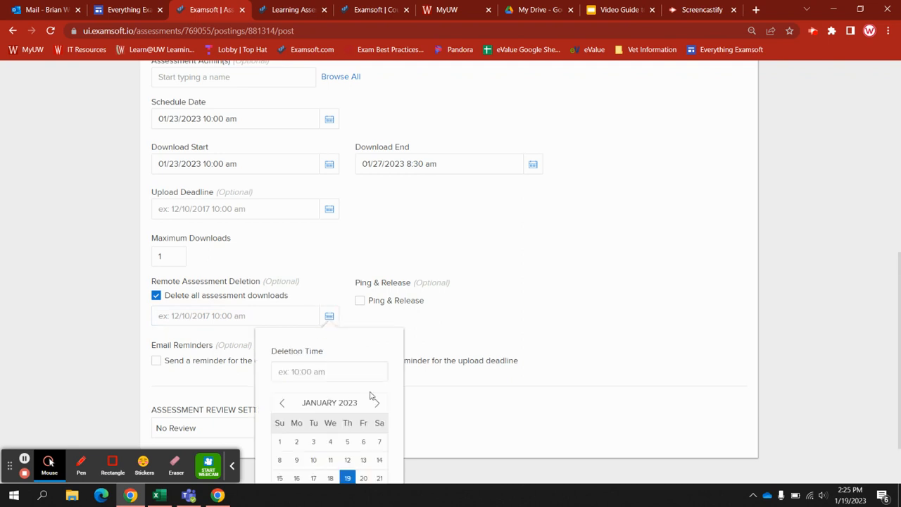
scroll(373, 397, "down", 2)
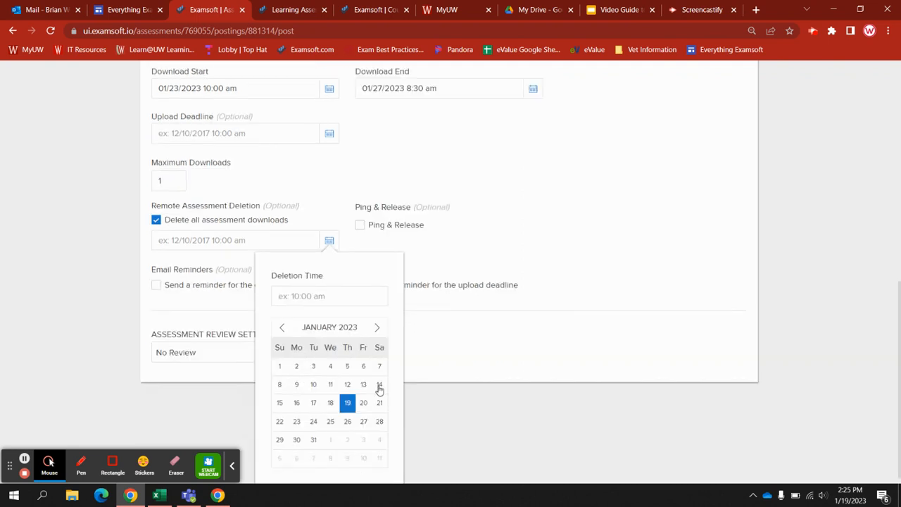
left_click(379, 422)
left_click(223, 319)
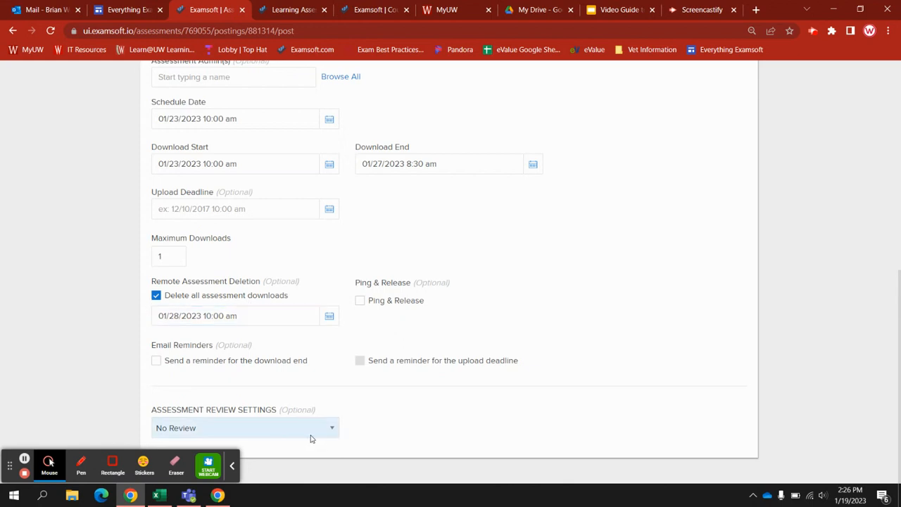
Change the assessment's review setting to Delayed Review.
left_click(233, 466)
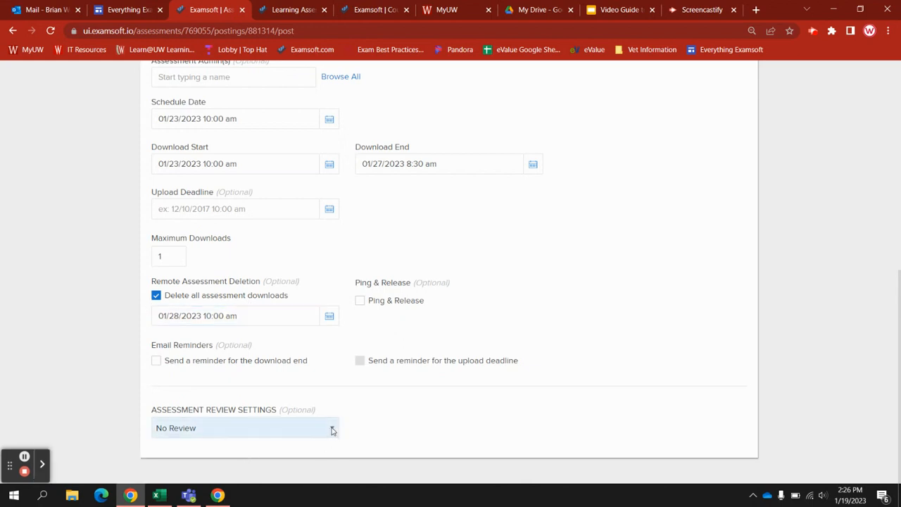
left_click(332, 430)
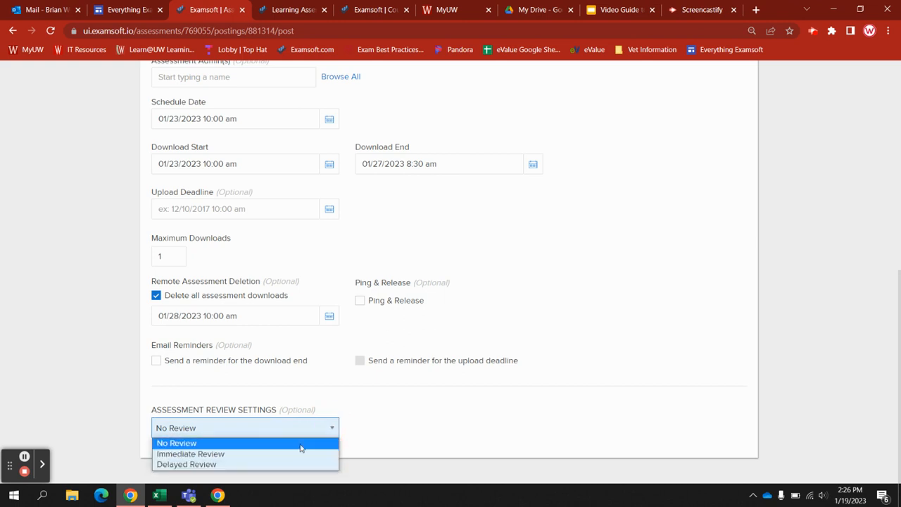
left_click(238, 465)
Set the Review Start Time of the delayed review to 01/30/2023 10:00 am.
scroll(700, 268, "down", 2)
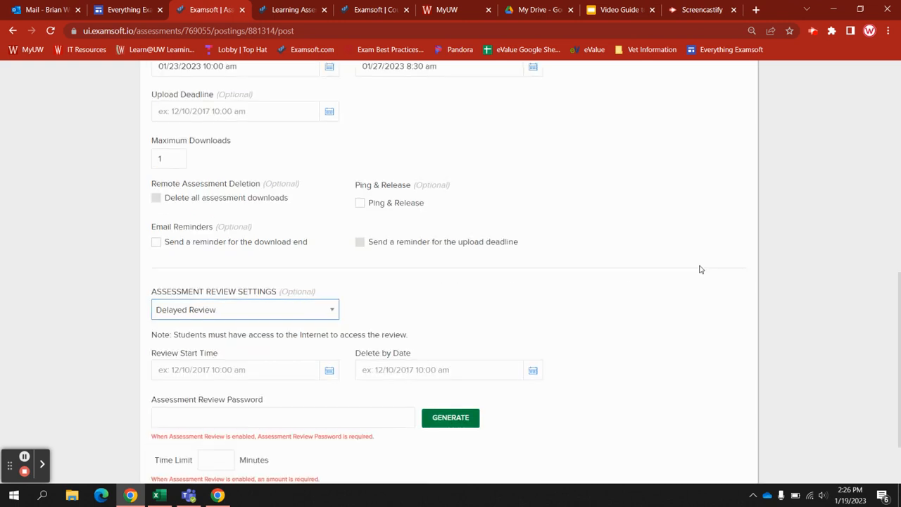
left_click(330, 371)
scroll(343, 368, "down", 2)
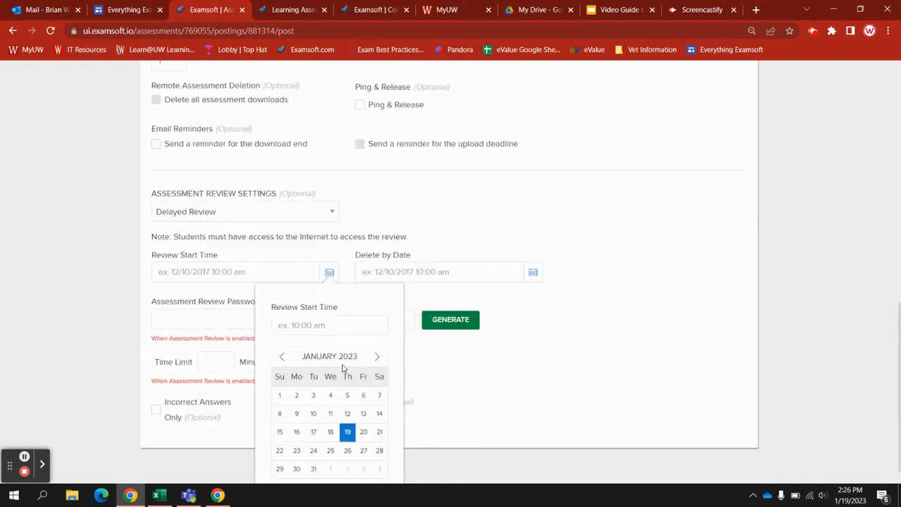
scroll(343, 367, "down", 1)
left_click(297, 440)
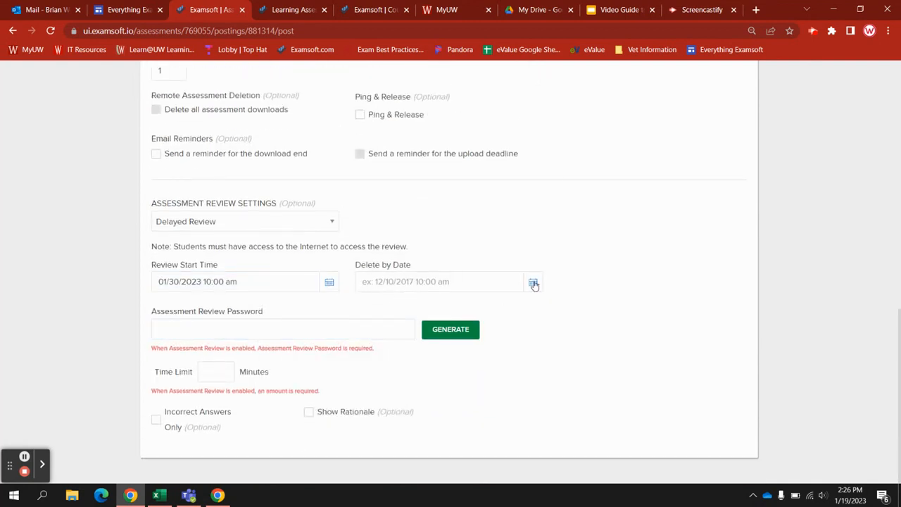
Set the delayed review's Delete by Date to 01/23/2023 with the time 12:00 pm.
left_click(533, 283)
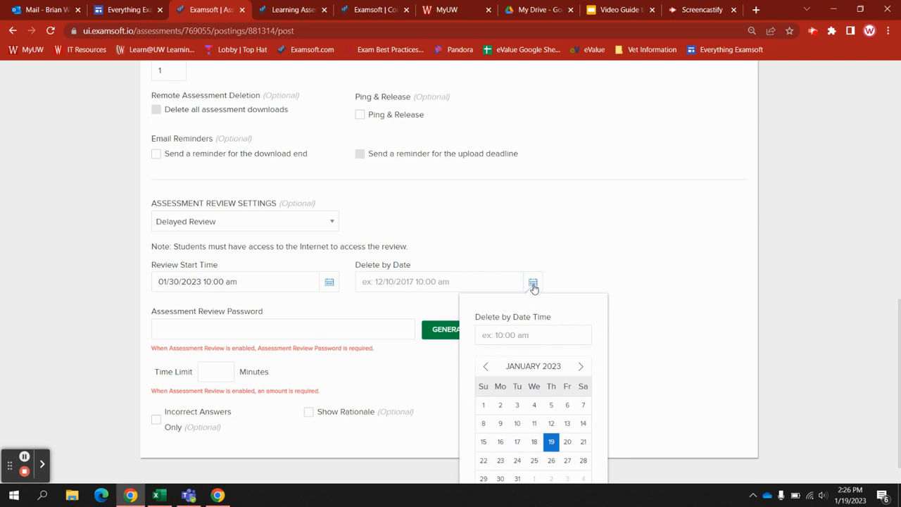
left_click(501, 462)
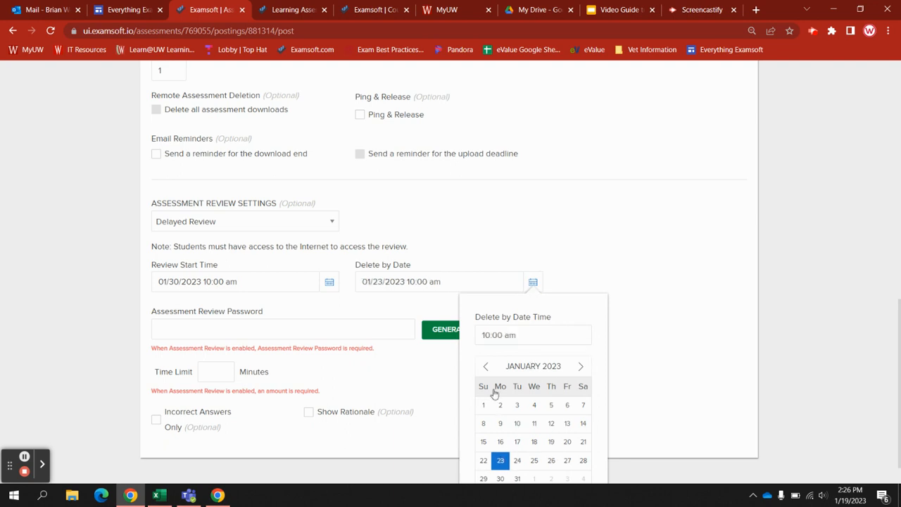
left_click(414, 282)
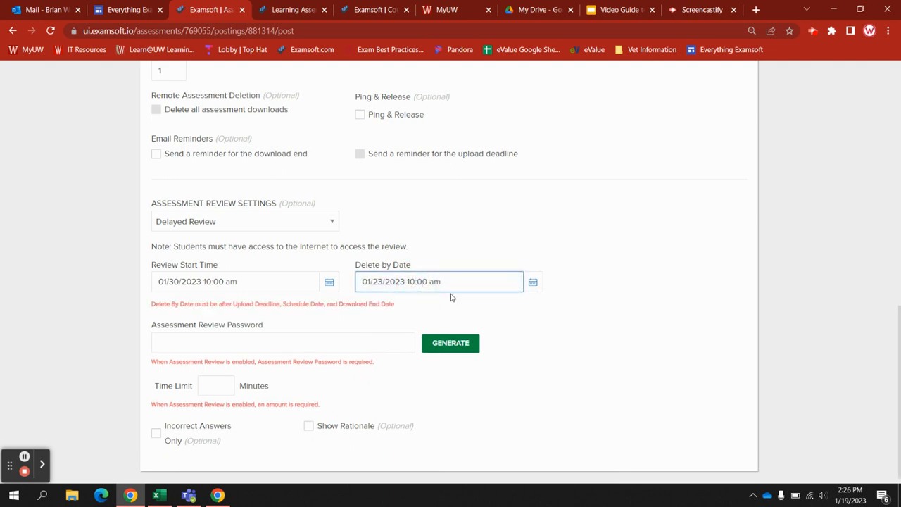
key("BackSpace")
type("2:00 ")
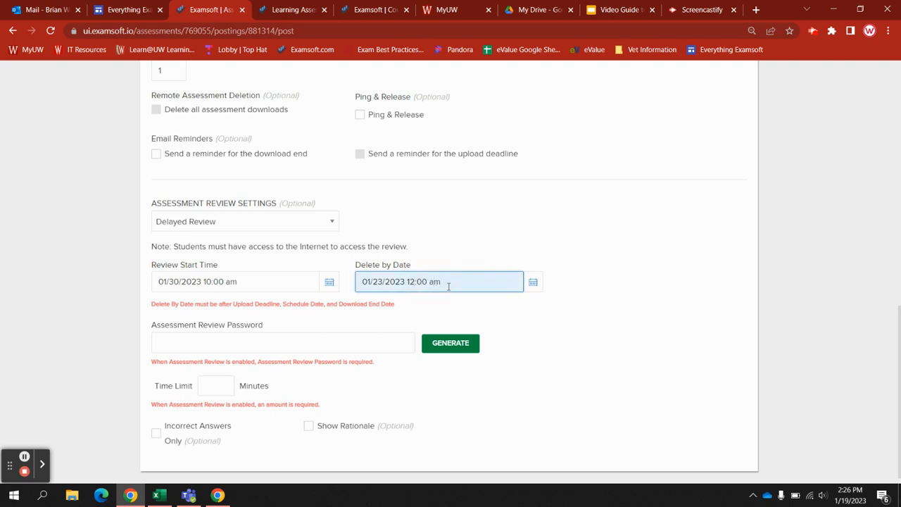
type("p")
left_click(410, 312)
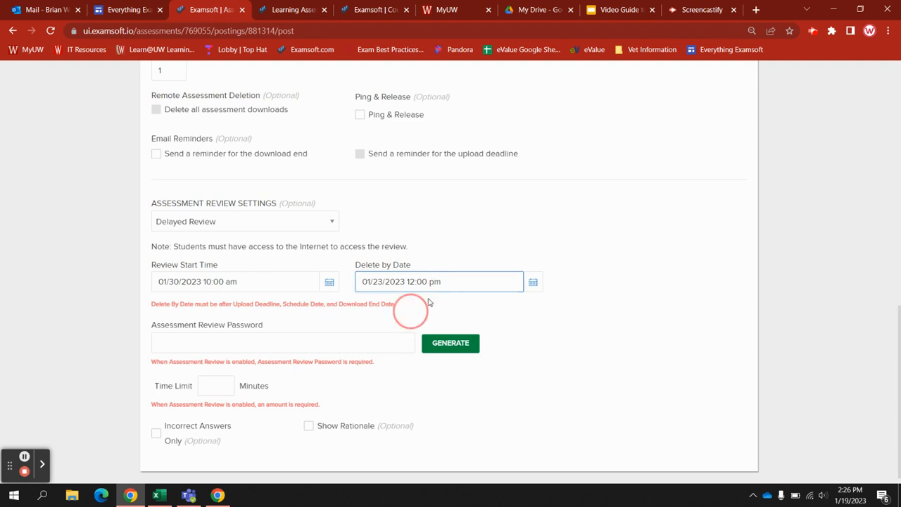
Correct the review's Delete by Date to 01/30/2023, keeping the time at 12:00 pm.
left_click(432, 283)
left_click_drag(435, 282, 428, 283)
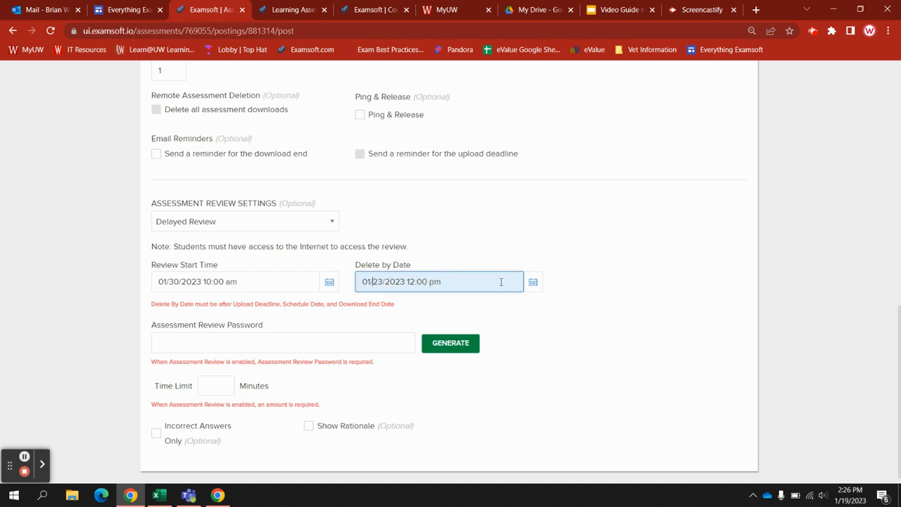
left_click(533, 282)
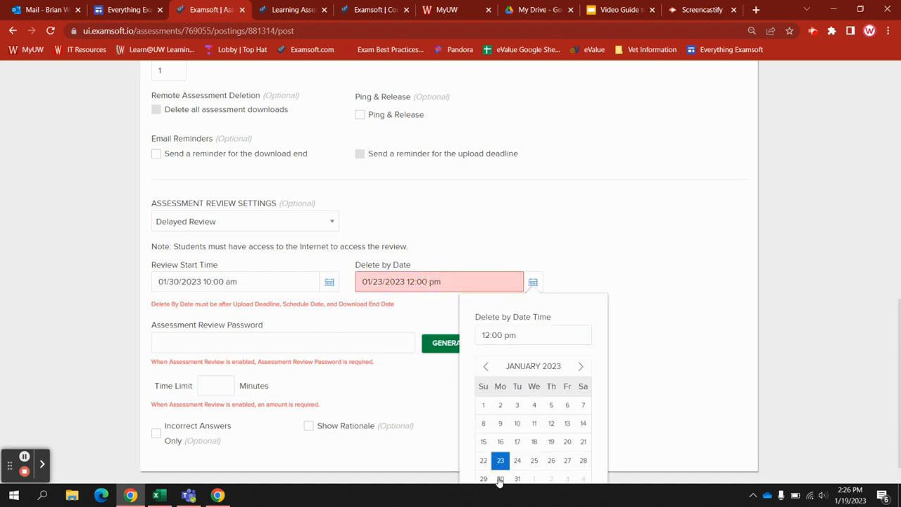
left_click(500, 479)
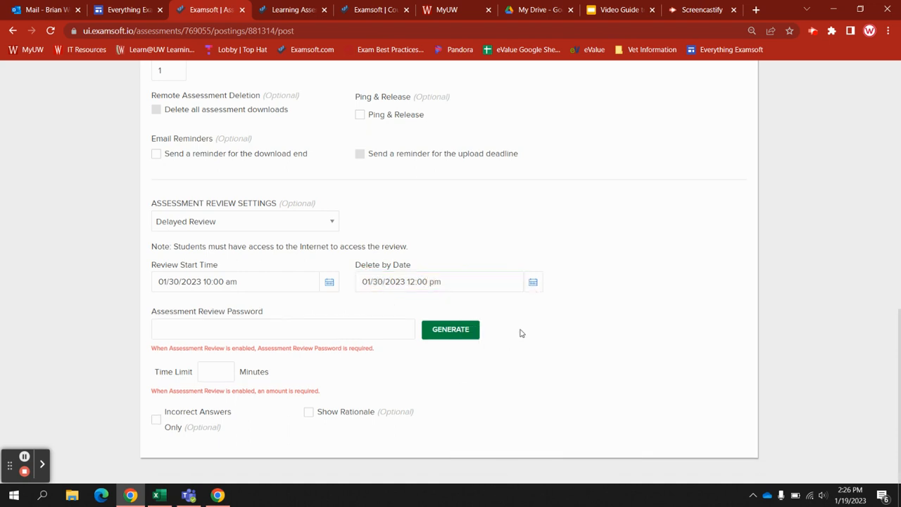
left_click(312, 283)
left_click(413, 281)
left_click(407, 280)
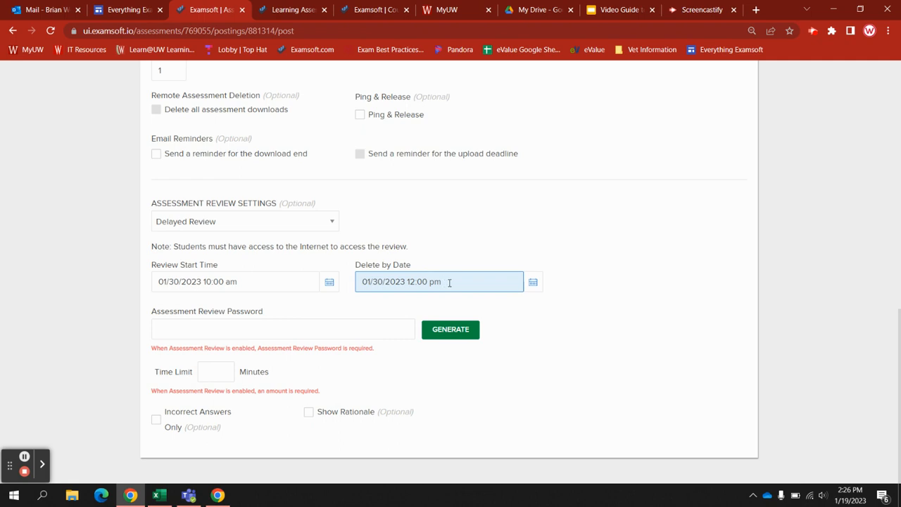
Set the review's Time Limit to 60 minutes and fill in the Assessment Review Password from the saved suggestions.
left_click(217, 376)
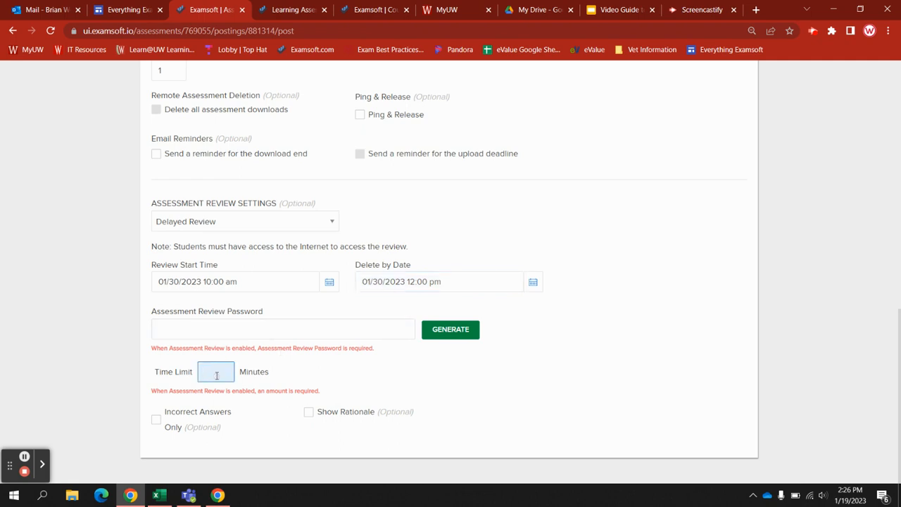
type("60")
left_click(316, 383)
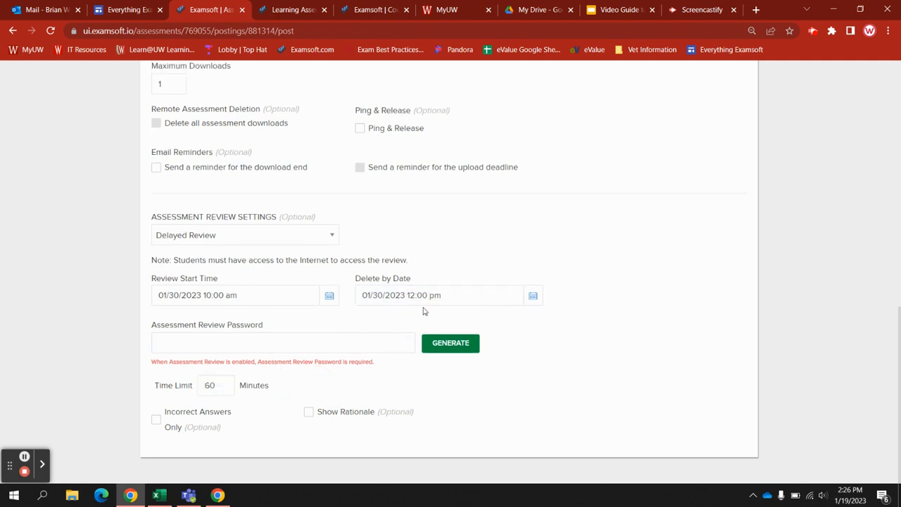
left_click(296, 343)
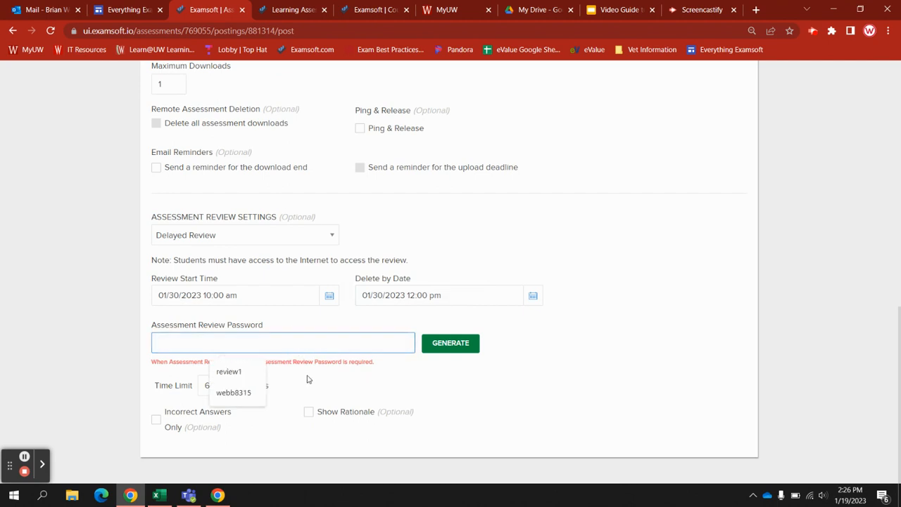
left_click(230, 370)
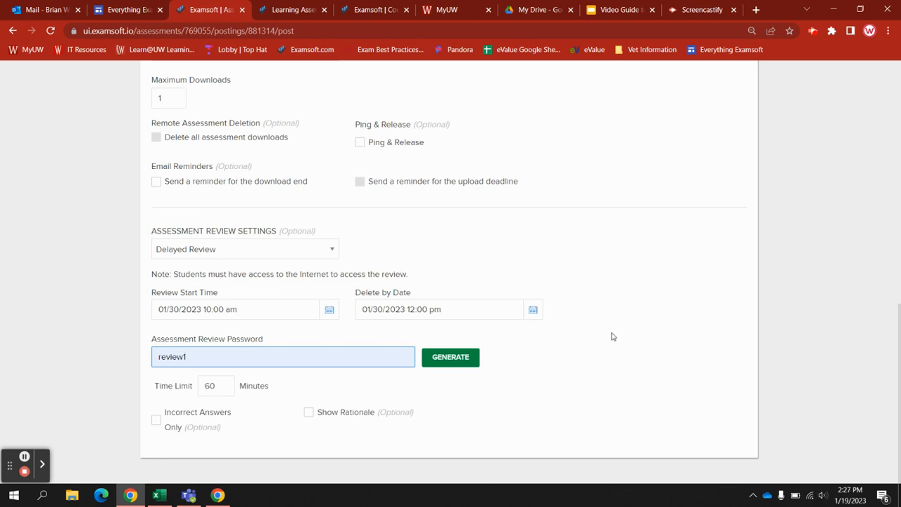
Fill in the Assessment Password in the post assessment settings with the first saved suggestion.
scroll(616, 341, "up", 7)
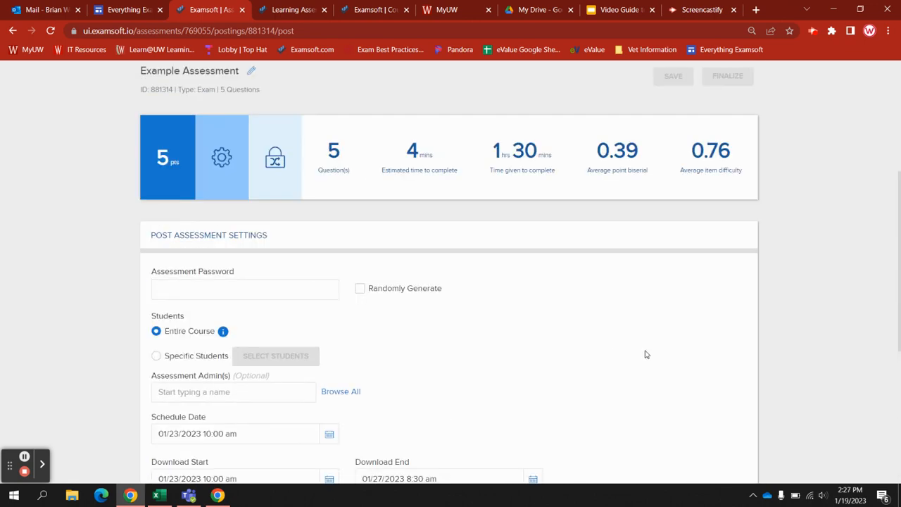
scroll(588, 357, "up", 2)
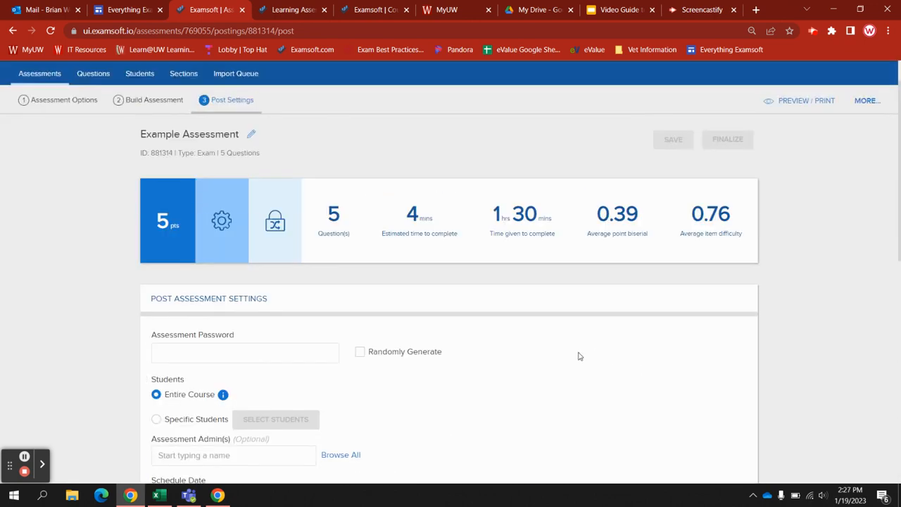
scroll(579, 356, "up", 1)
left_click(226, 390)
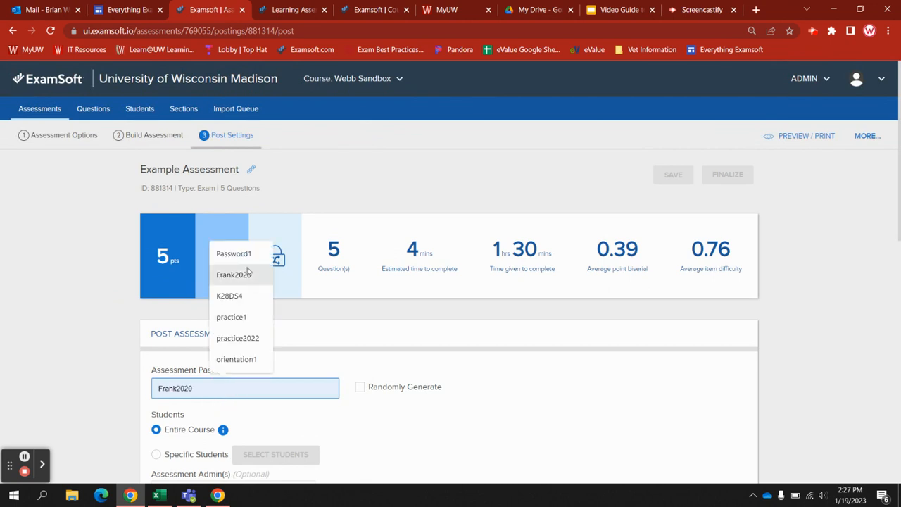
left_click(234, 254)
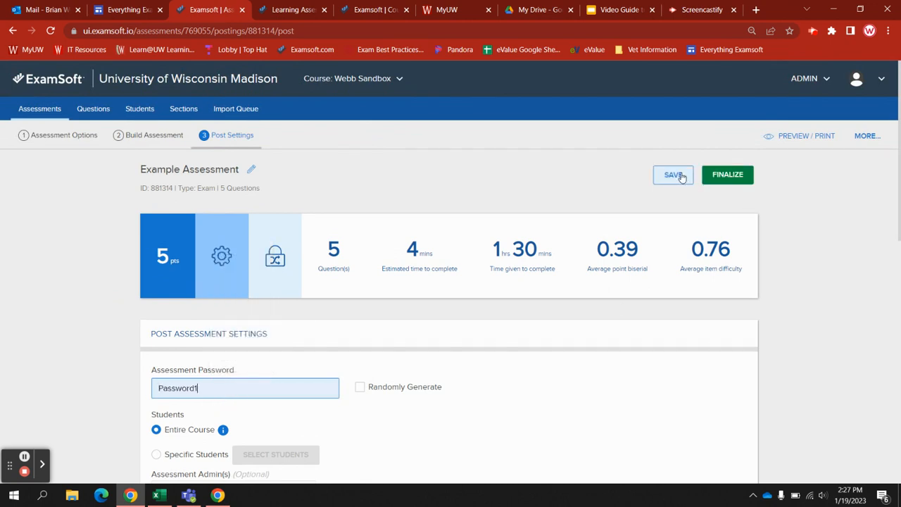